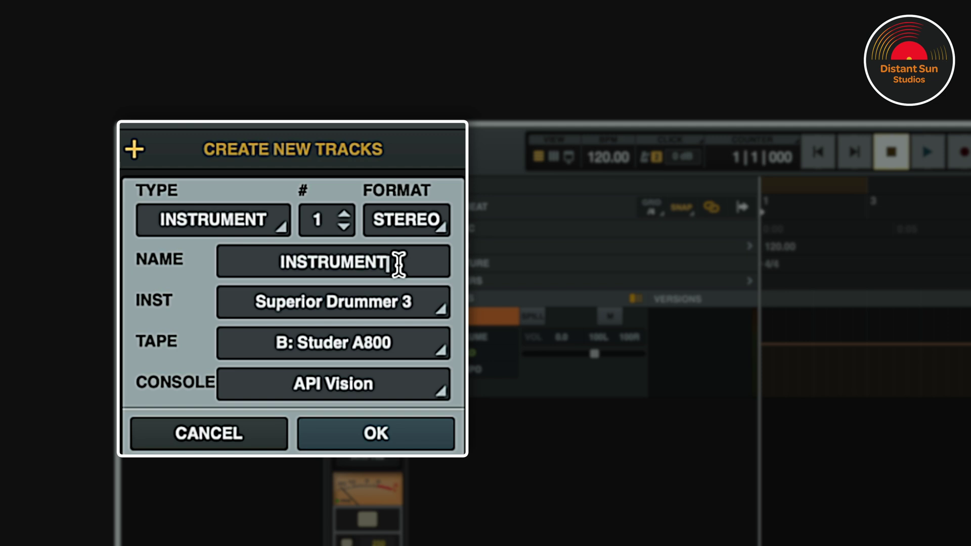
Name the new stereo Superior Drummer 3 instrument track "Stereo Drums" and create it
drag(399, 265, 254, 263)
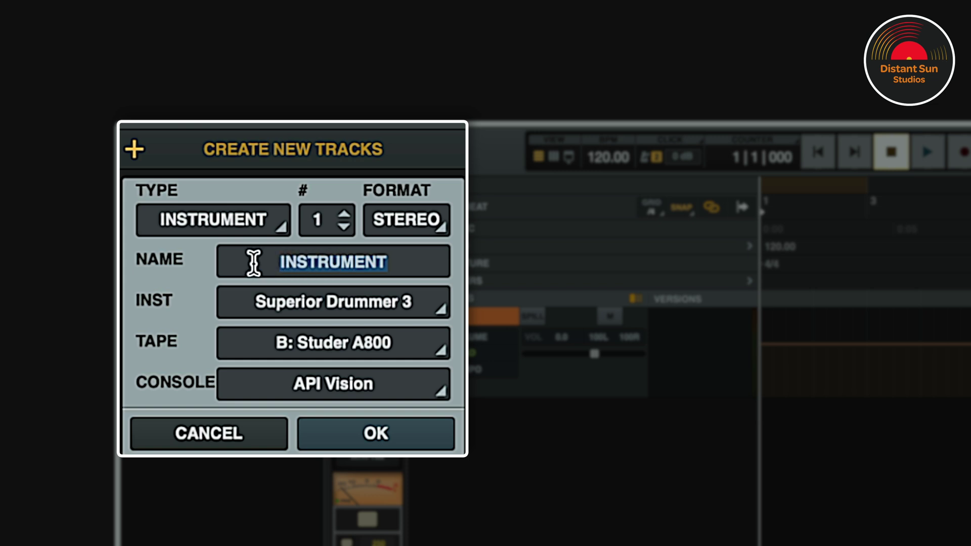
text(Stereo)
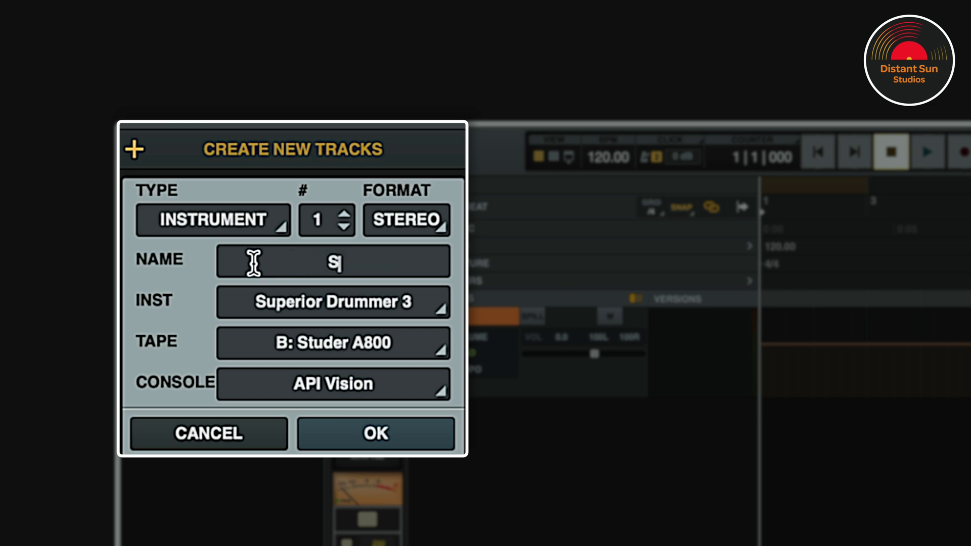
text( Drums)
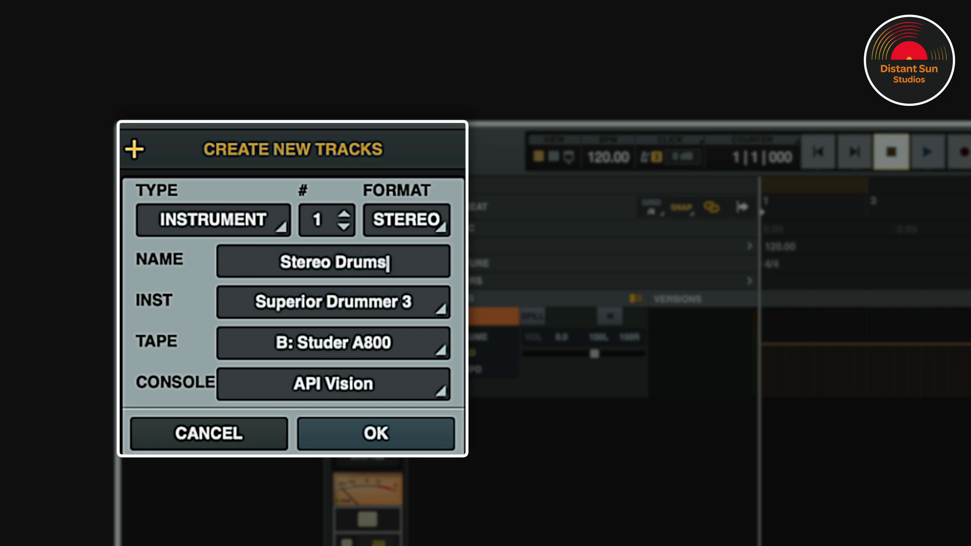
click(364, 438)
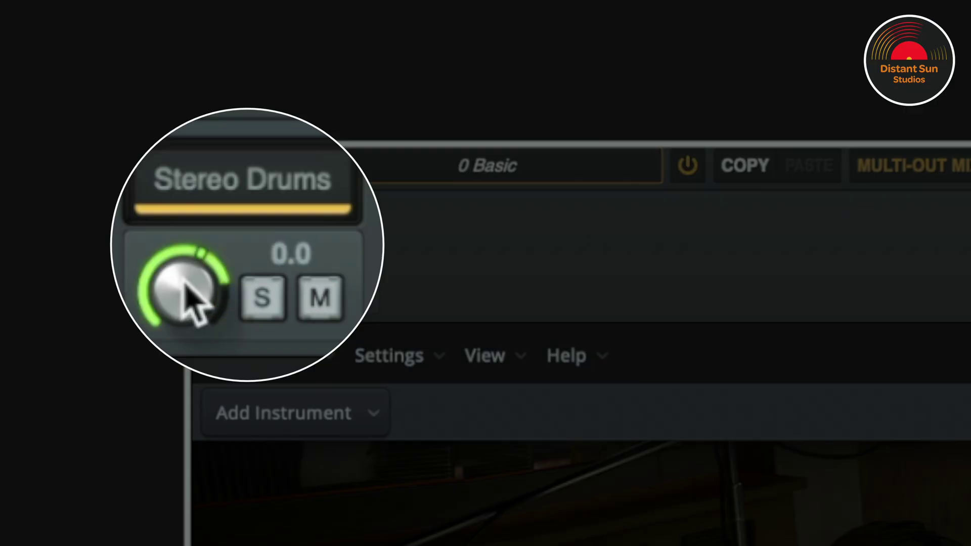
Try out the level, solo and mute controls on the Stereo Drums output in the multi-out mixer
drag(186, 286, 200, 304)
click(259, 294)
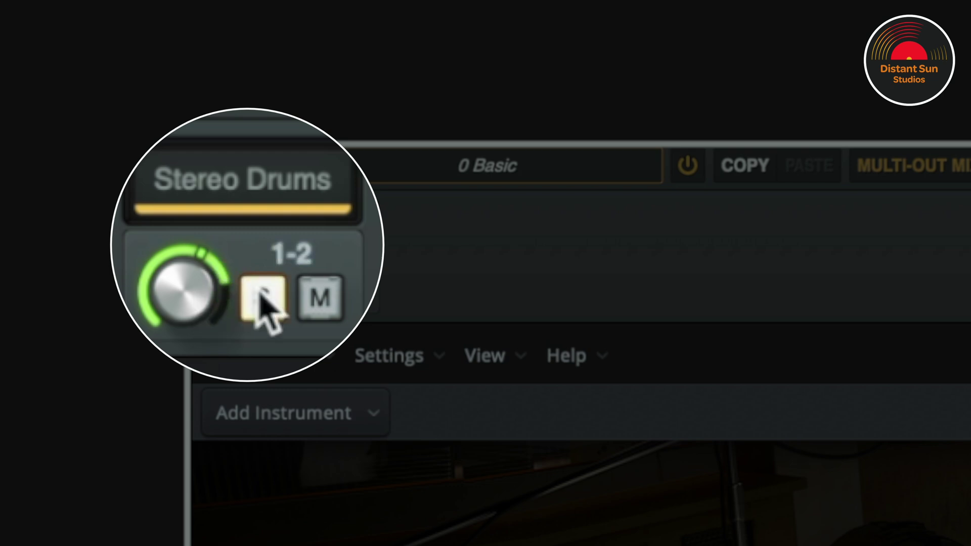
click(261, 296)
click(311, 295)
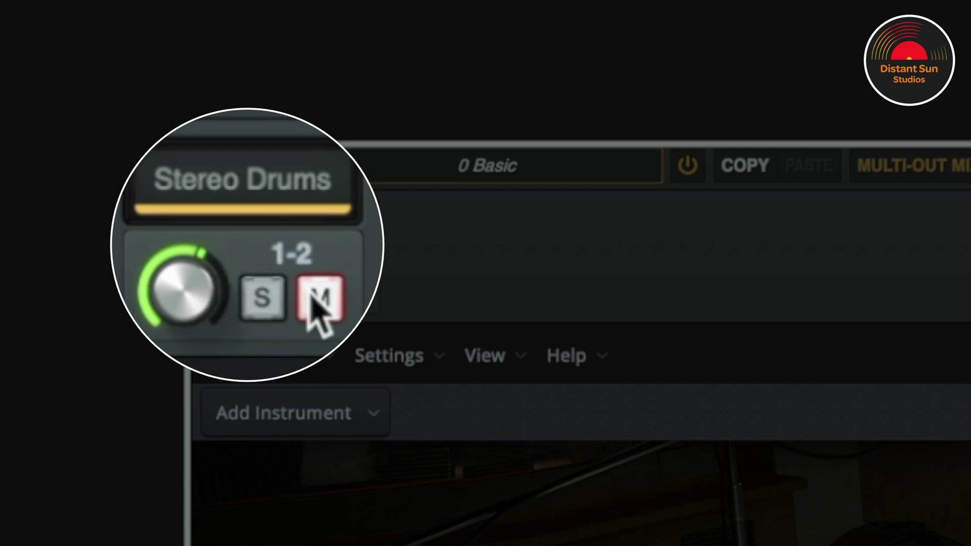
click(311, 295)
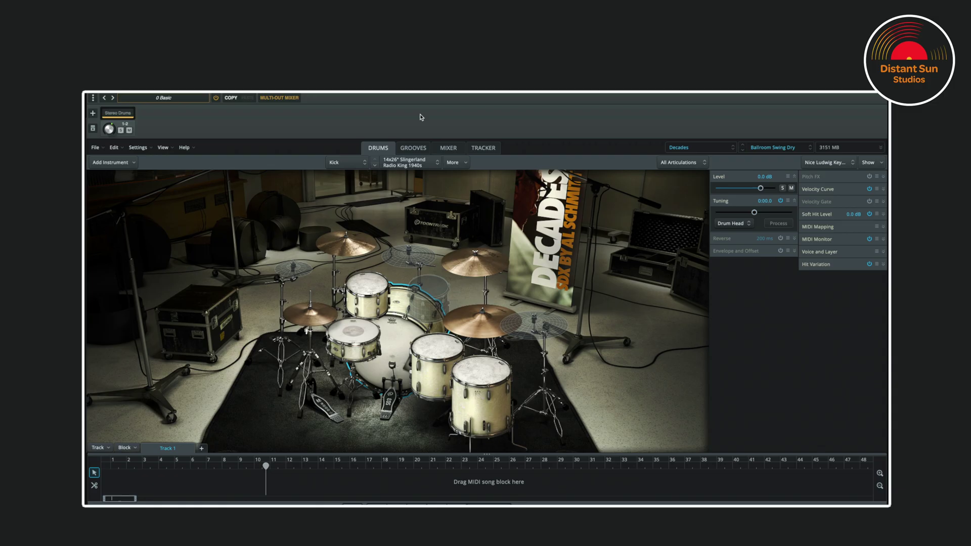
In Superior Drummer's mixer, route Snare Top to Out 3/4, Snare Bottom to Out 5/6 and Hi-Hat to Out 7/8
click(449, 148)
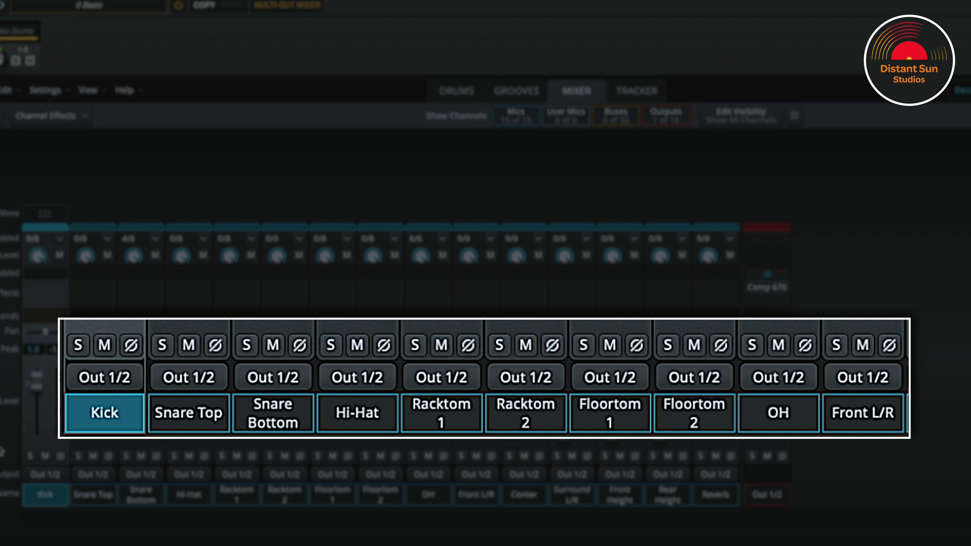
click(94, 475)
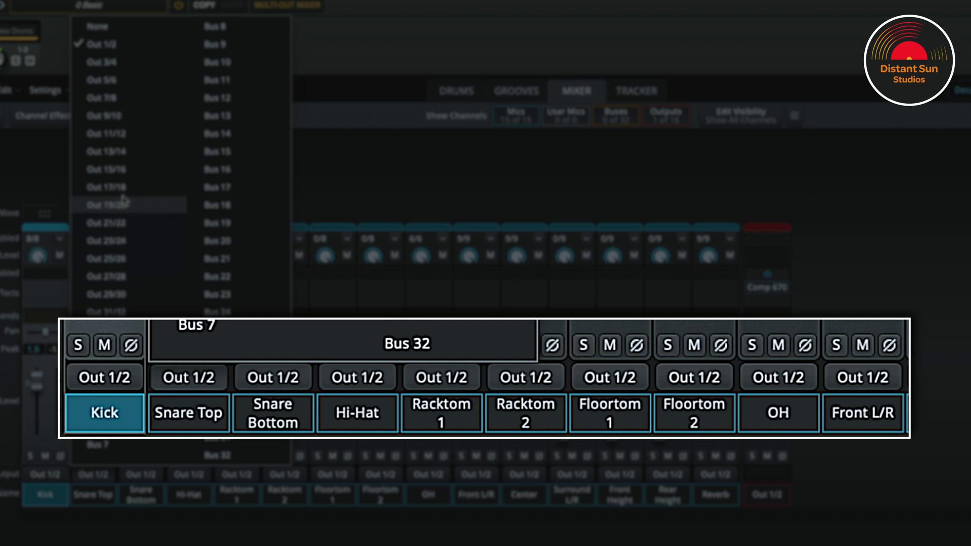
click(102, 62)
click(142, 475)
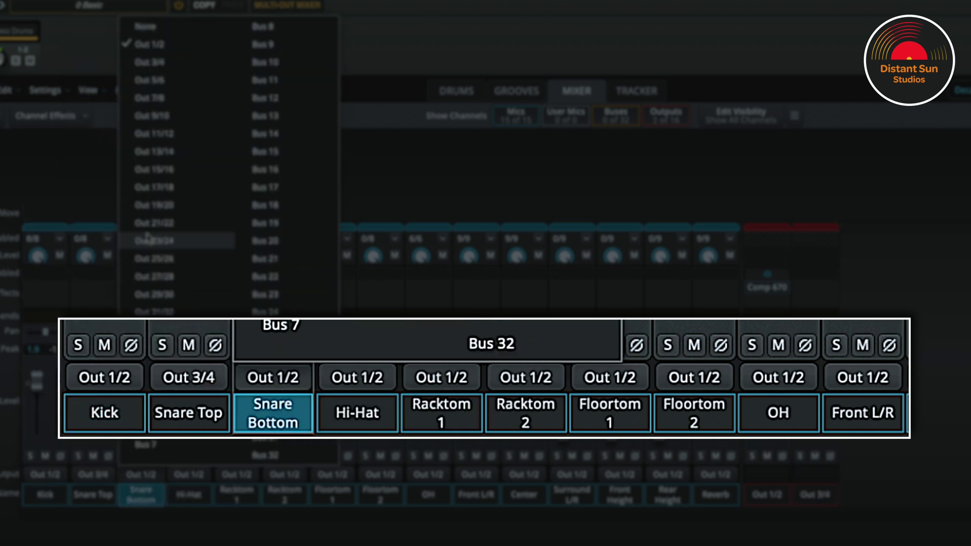
click(158, 84)
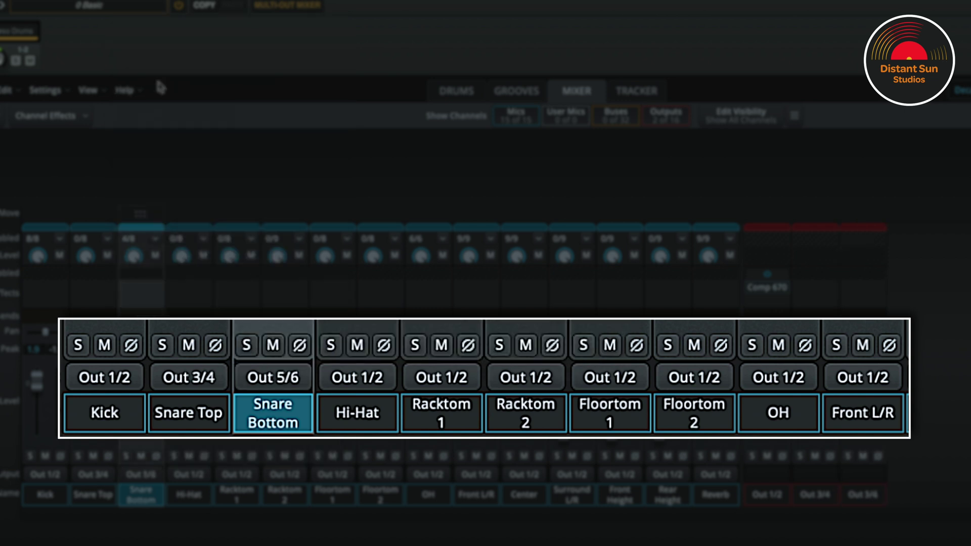
click(191, 475)
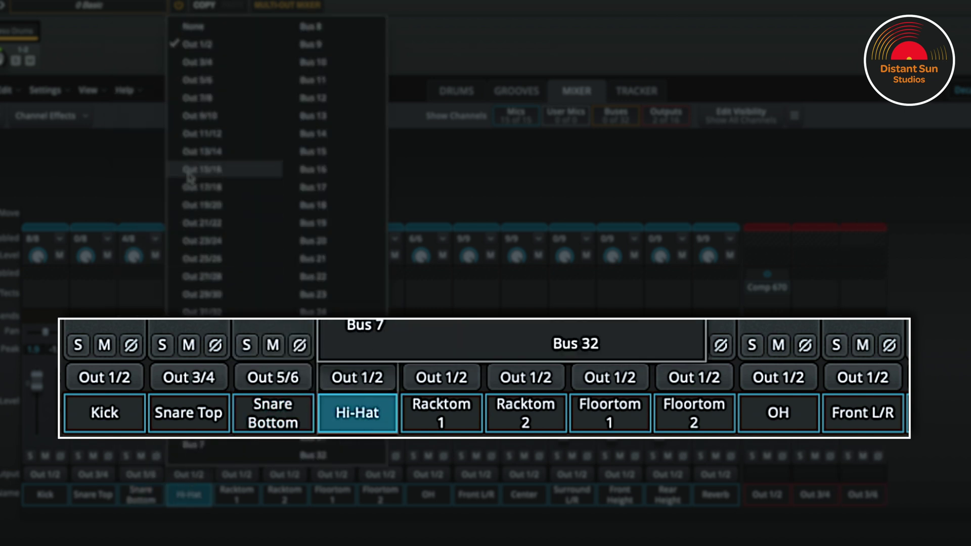
click(188, 103)
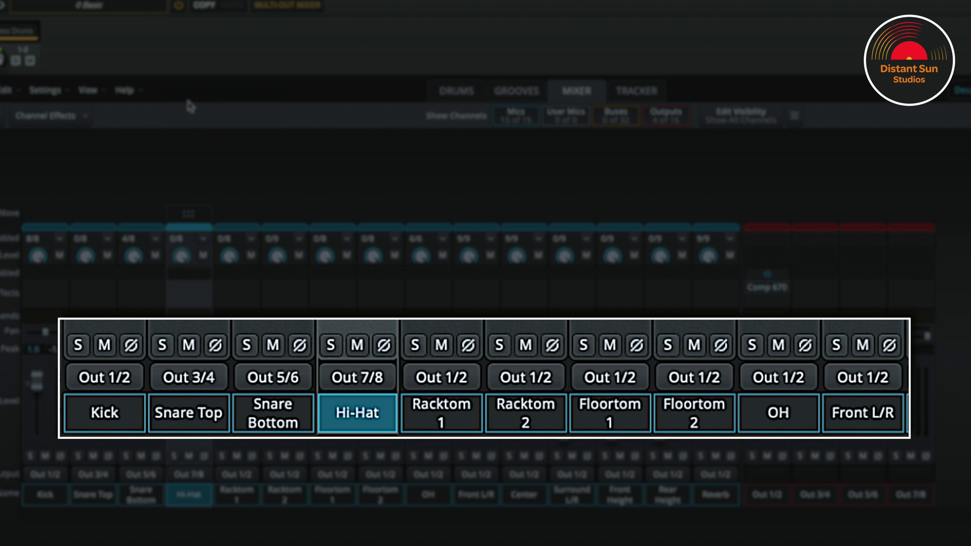
Set the output of all four tom channels, Racktom 1 through Floortom 2, to None
click(235, 498)
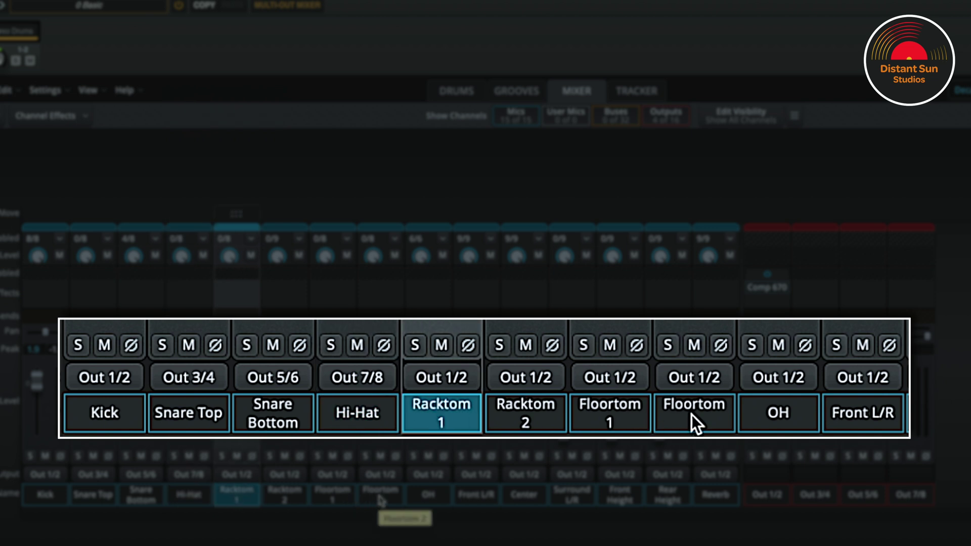
shift+click(380, 499)
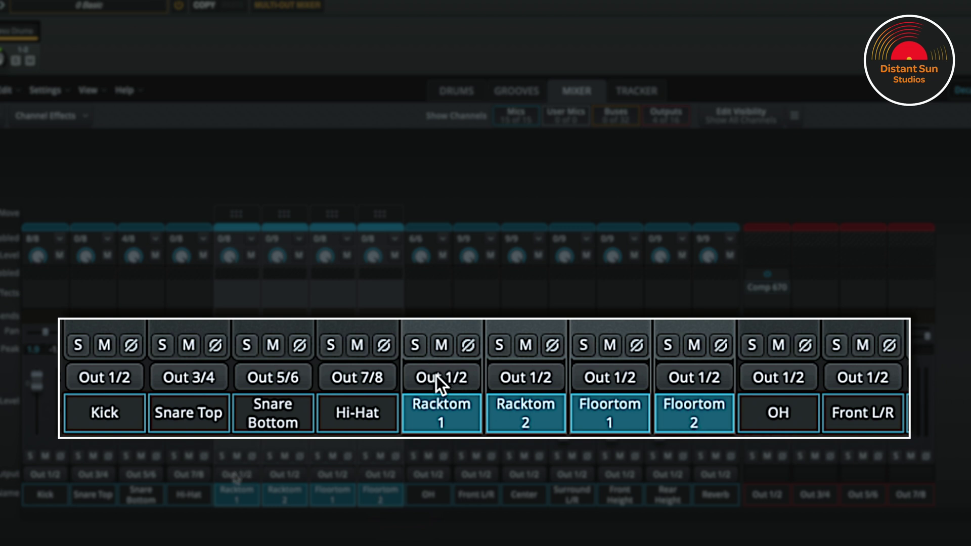
click(236, 474)
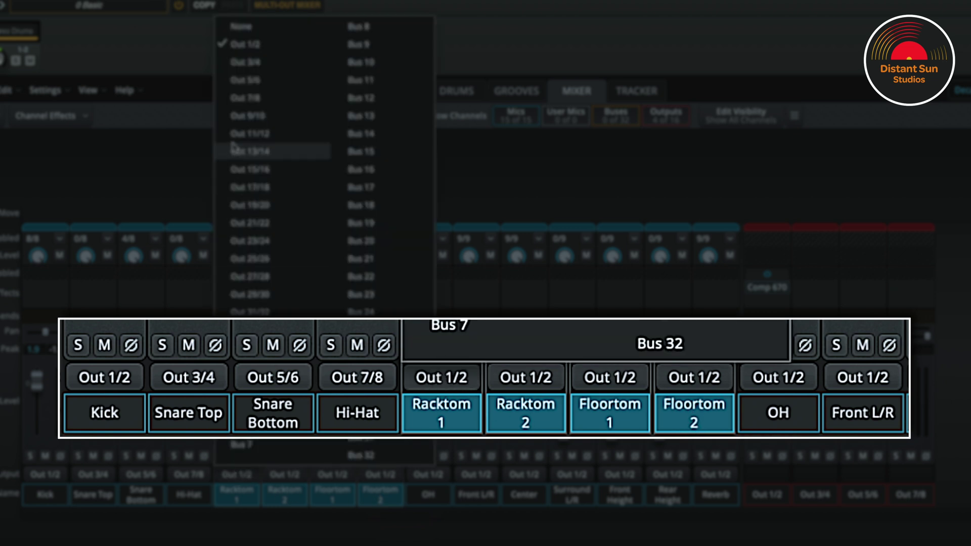
click(240, 26)
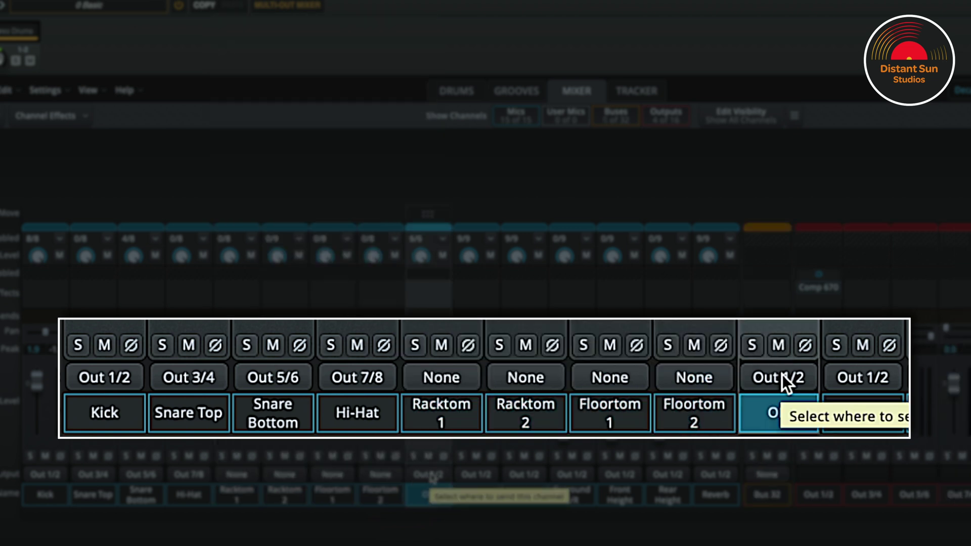
Route the OH channel to Out 9/10 and the Front L/R and Center channels together to Out 11/12
click(430, 475)
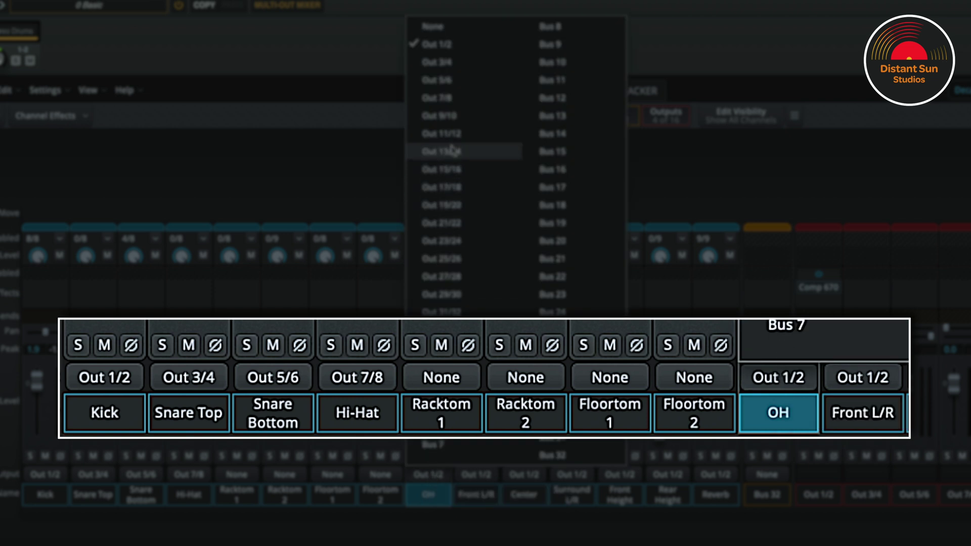
click(448, 117)
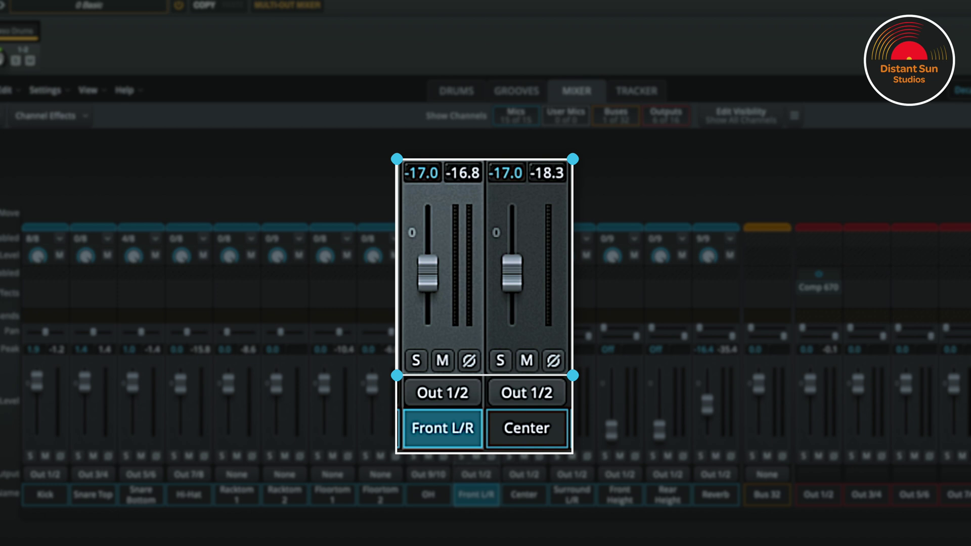
click(526, 429)
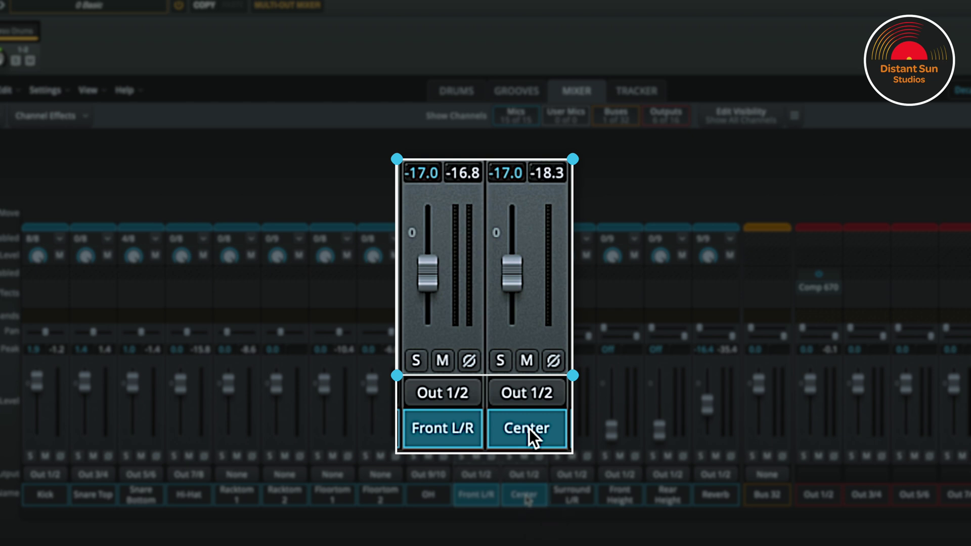
click(477, 476)
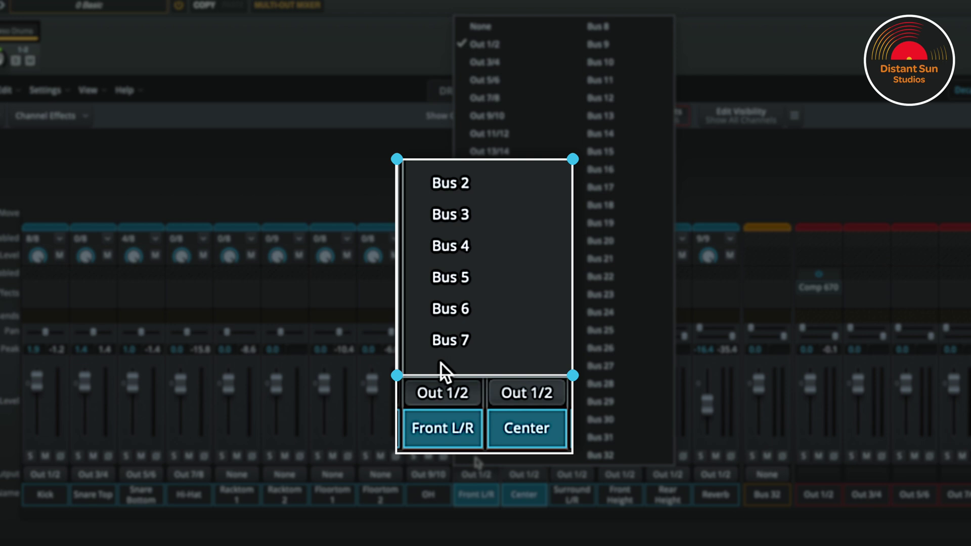
click(524, 135)
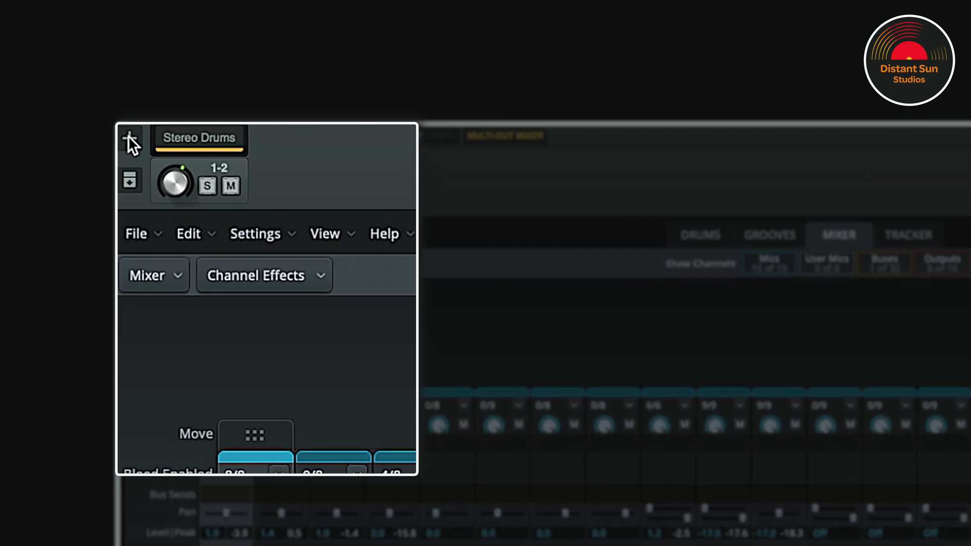
Add five stereo multi-outputs named MULTI, starting at multi out 3-4, with Studer A800 tape and API Vision console
click(128, 137)
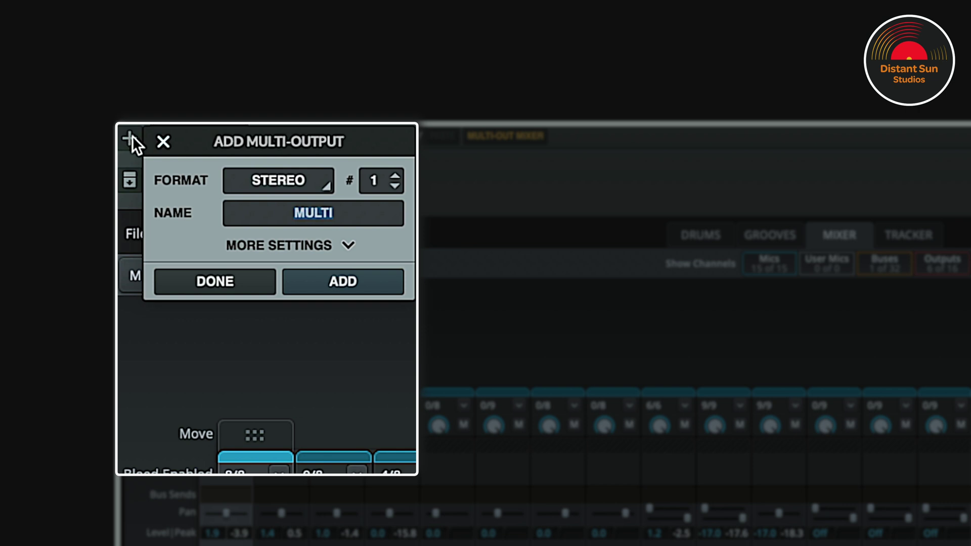
click(379, 177)
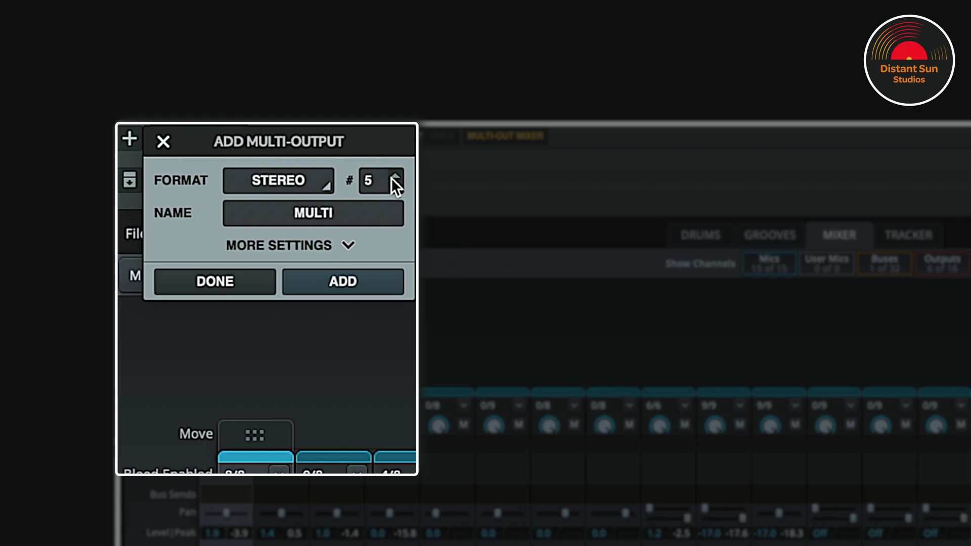
key(Tab)
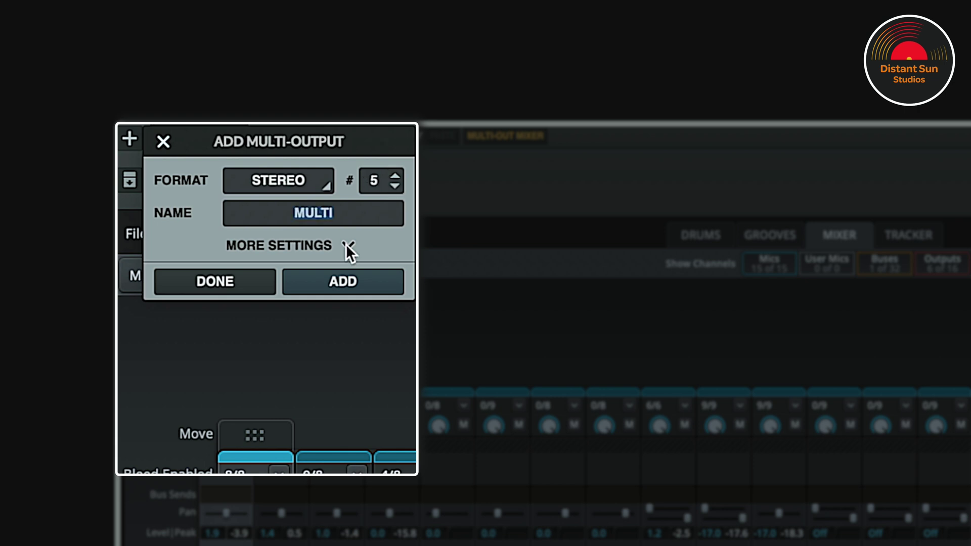
click(347, 247)
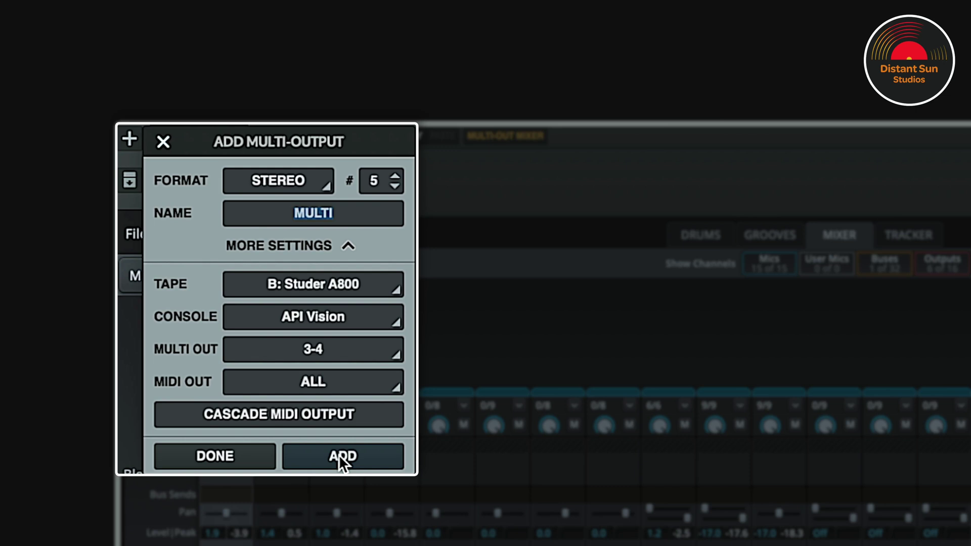
click(339, 455)
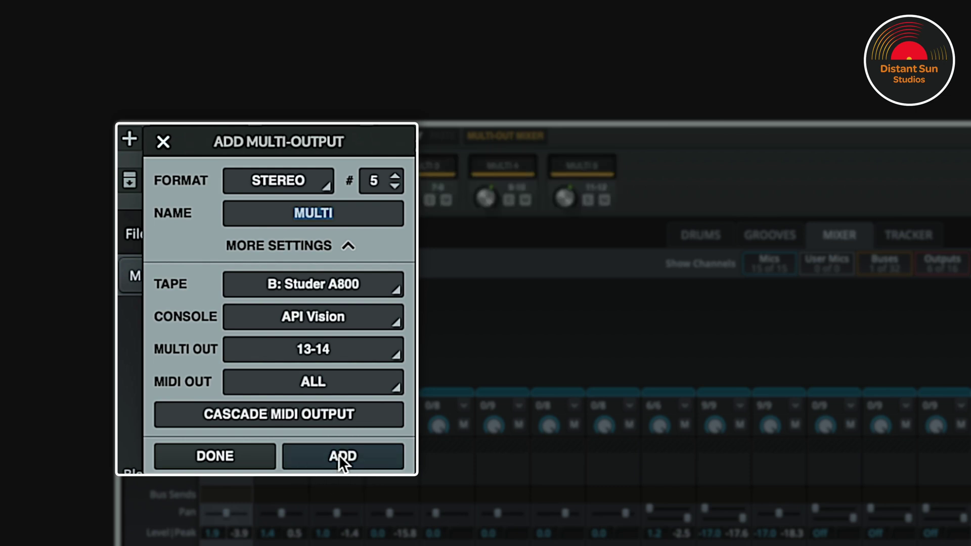
click(217, 456)
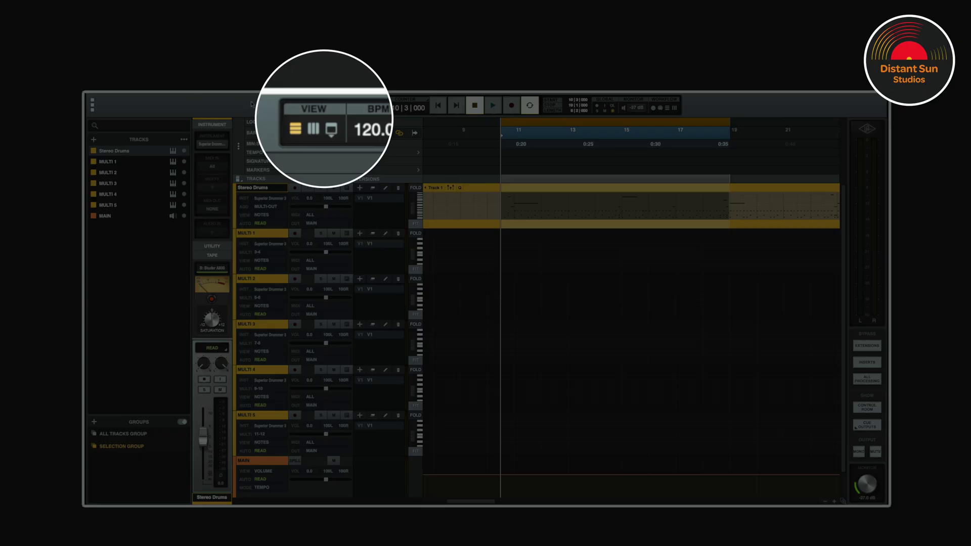
Show the session's mixer and play the drum part briefly to check the meters of every multi-output channel
click(306, 108)
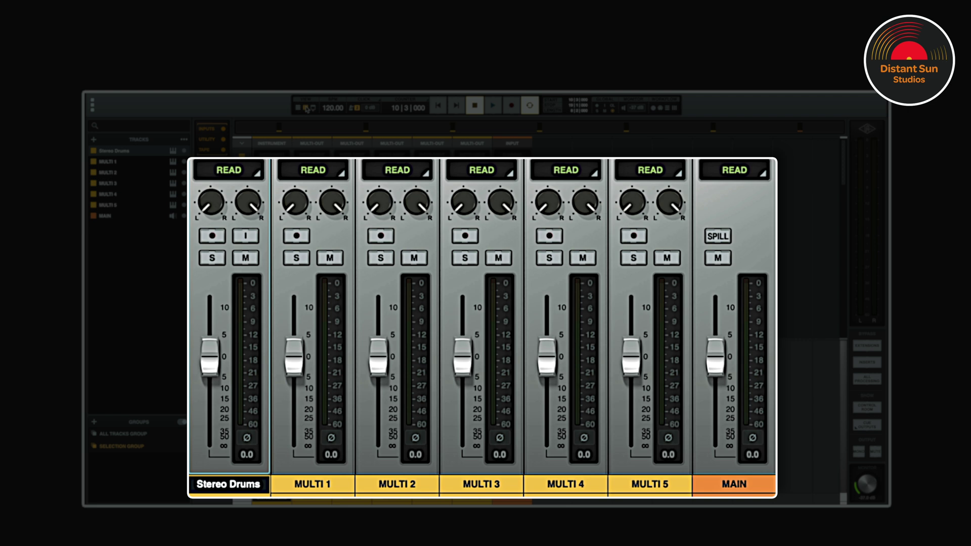
key(space)
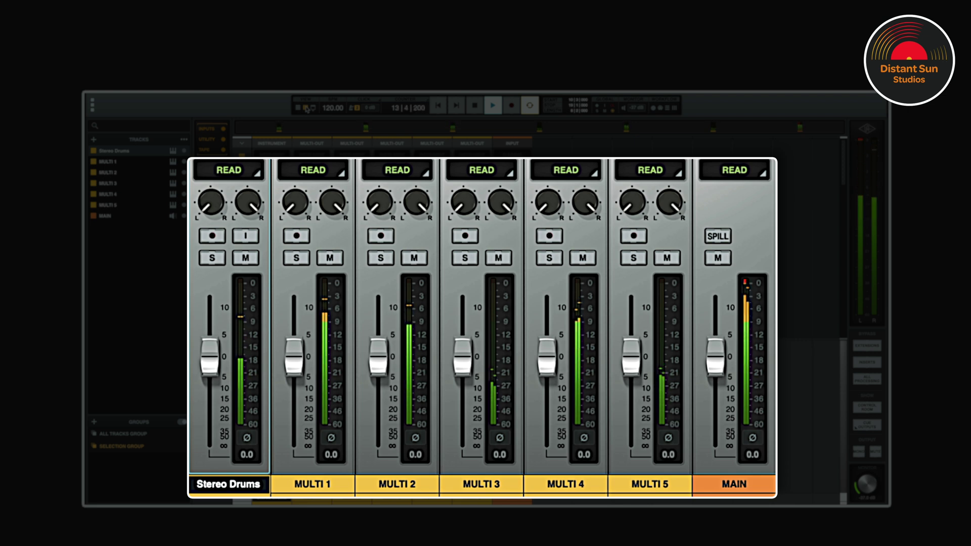
key(space)
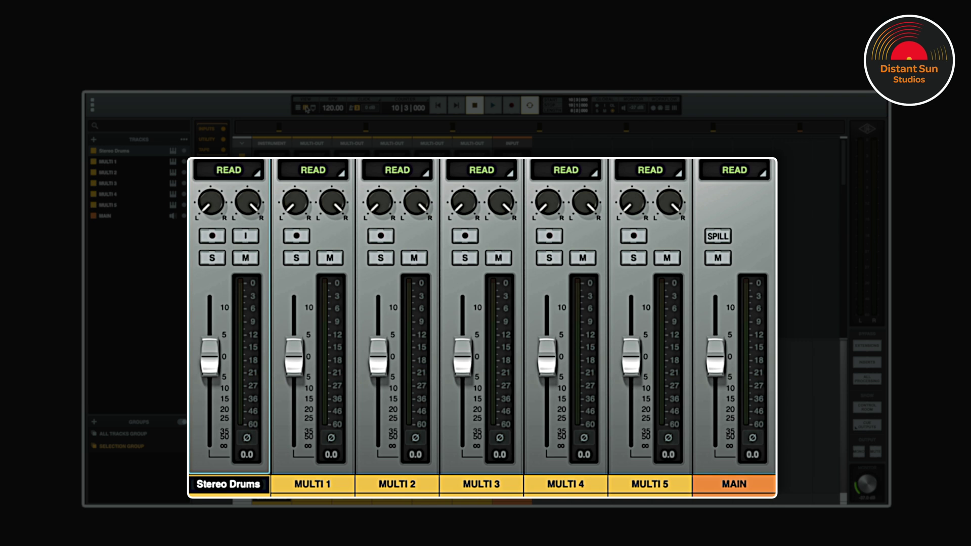
Rename the Stereo Drums, MULTI 1 and MULTI 2 channels as Kick, Snare Top and Snare Bttm
double_click(226, 485)
text(Kick)
key(Return)
double_click(321, 484)
text(Snare Top)
key(Return)
click(394, 485)
double_click(395, 485)
text(Snare Bttm)
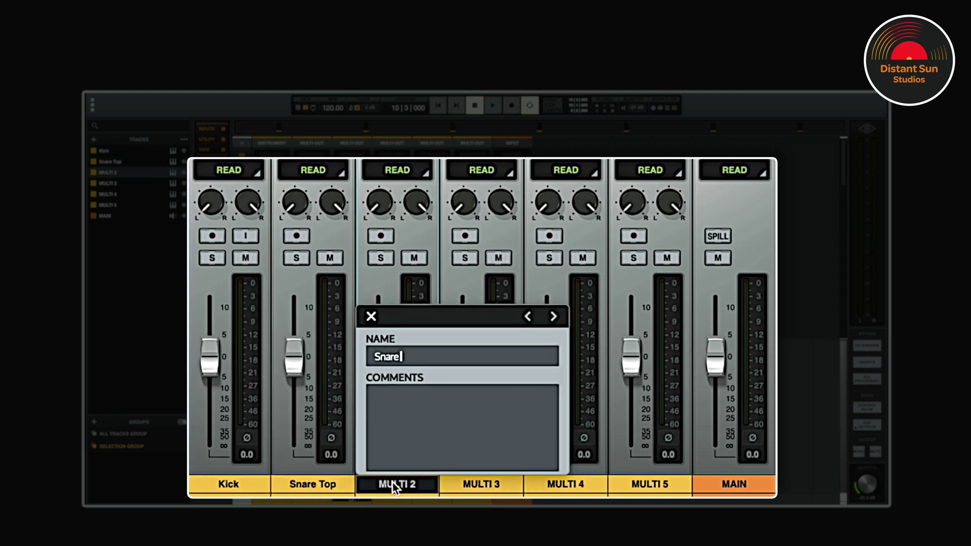
key(Return)
Rename the MULTI 3, MULTI 4 and MULTI 5 channels as HH, OH and Ambiance
double_click(478, 485)
text(HH)
key(Return)
double_click(557, 485)
text(OH)
key(Return)
double_click(643, 487)
text(Ambiance)
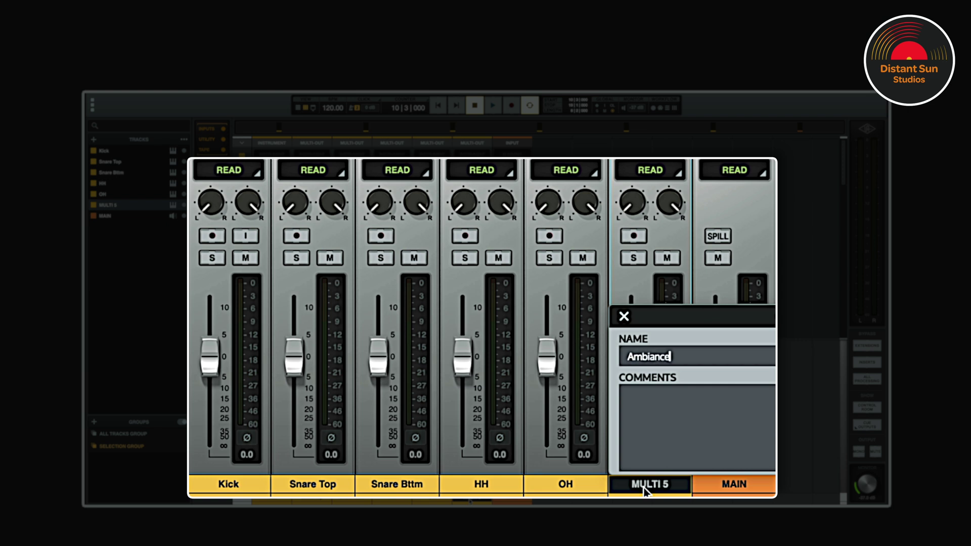
key(Return)
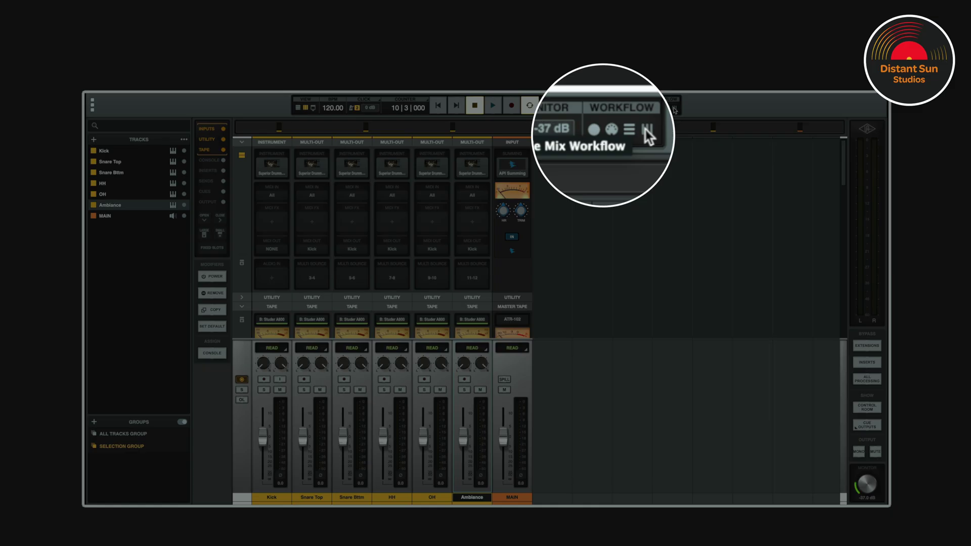
Mix down the Kick, Snare Top, Snare Bttm, HH, OH and Ambiance tracks to separate 48k, 24-bit WAV files
click(674, 109)
click(652, 126)
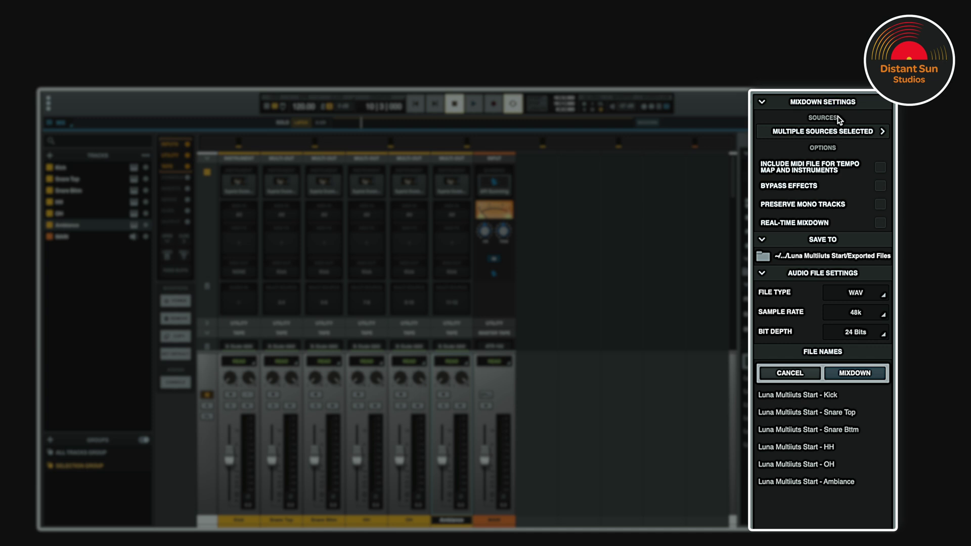
click(883, 133)
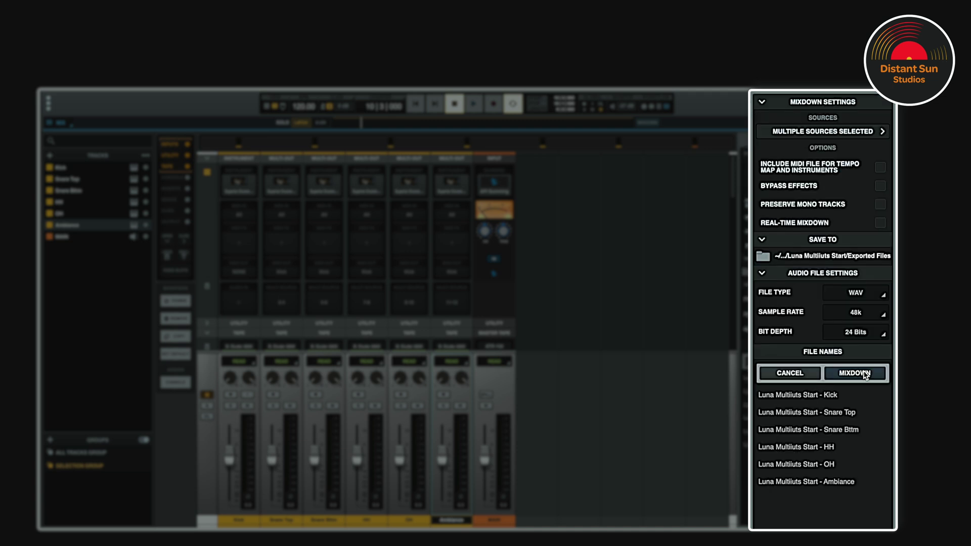
click(855, 373)
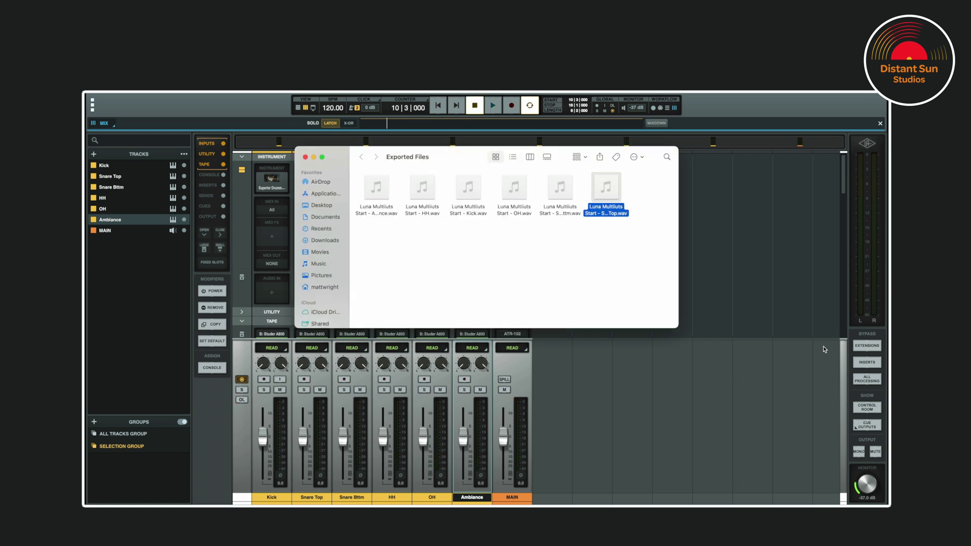
Select all drum channels from Kick through Ambiance and open their channel options
click(269, 498)
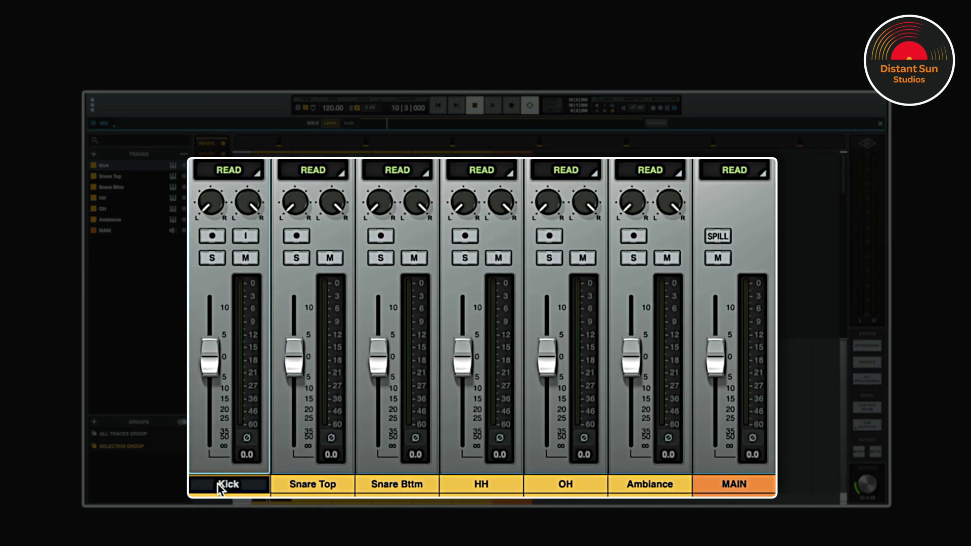
shift+click(644, 484)
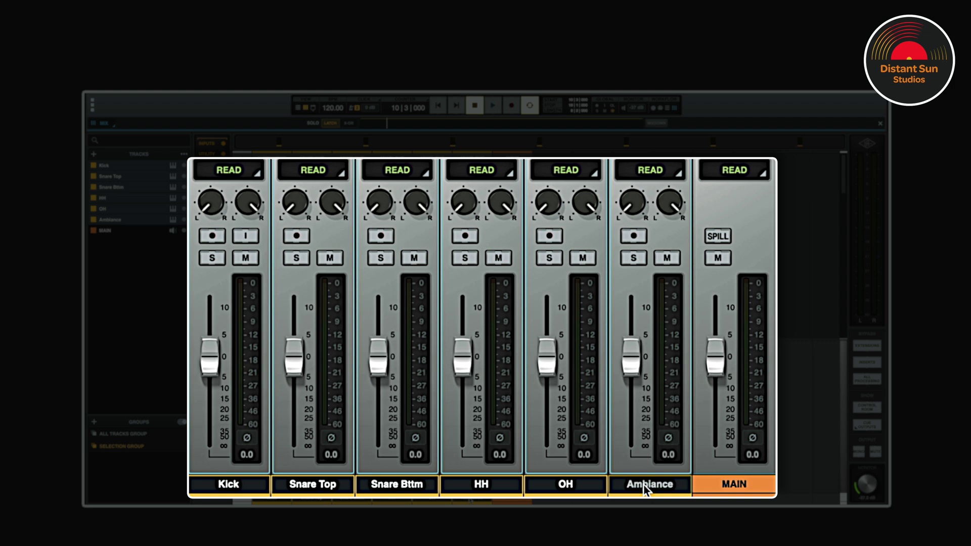
right_click(645, 487)
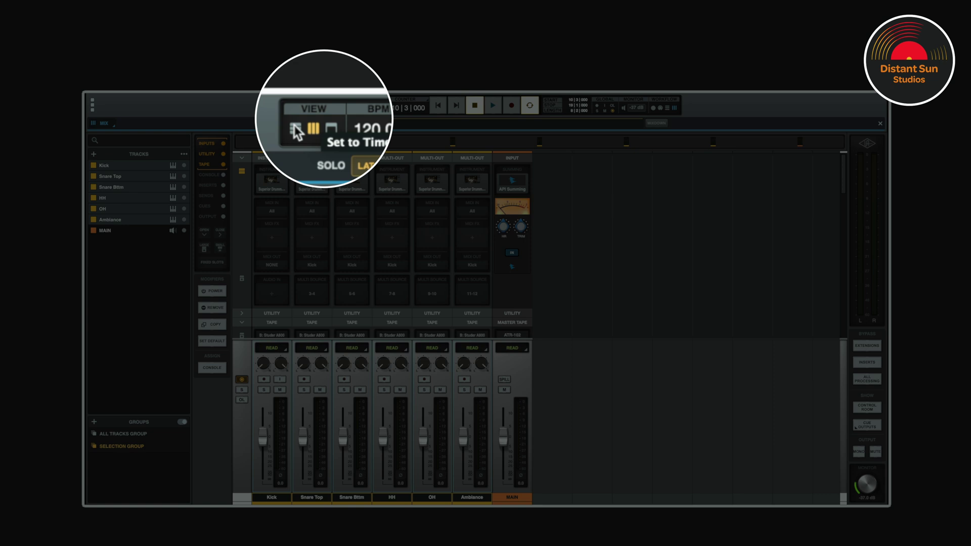
Switch to the timeline view and import session data from the Luna Multiouts session
click(297, 130)
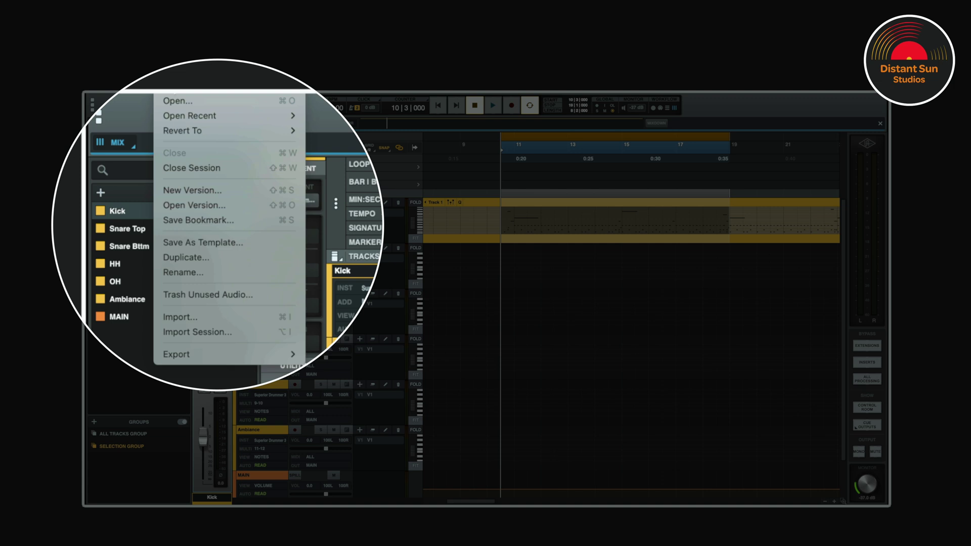
click(173, 333)
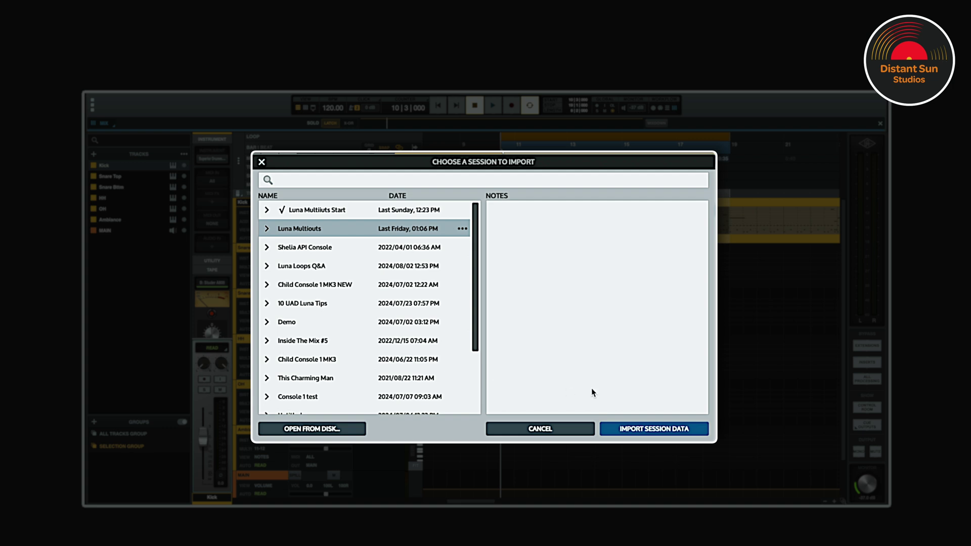
click(643, 432)
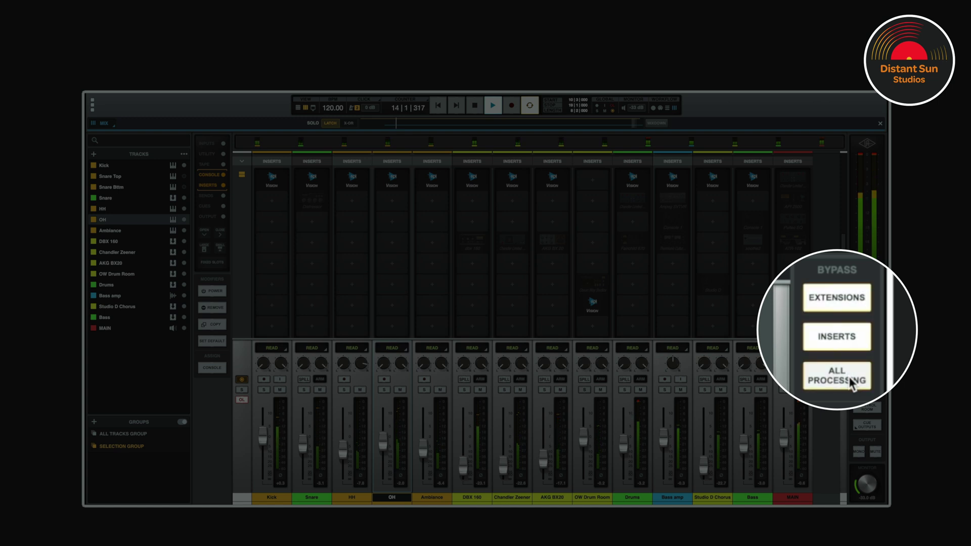
Turn off the bypass of all processing and enable the Drums channel's Chandler and Fairchild 670 inserts and the Snare's Distressor
click(873, 382)
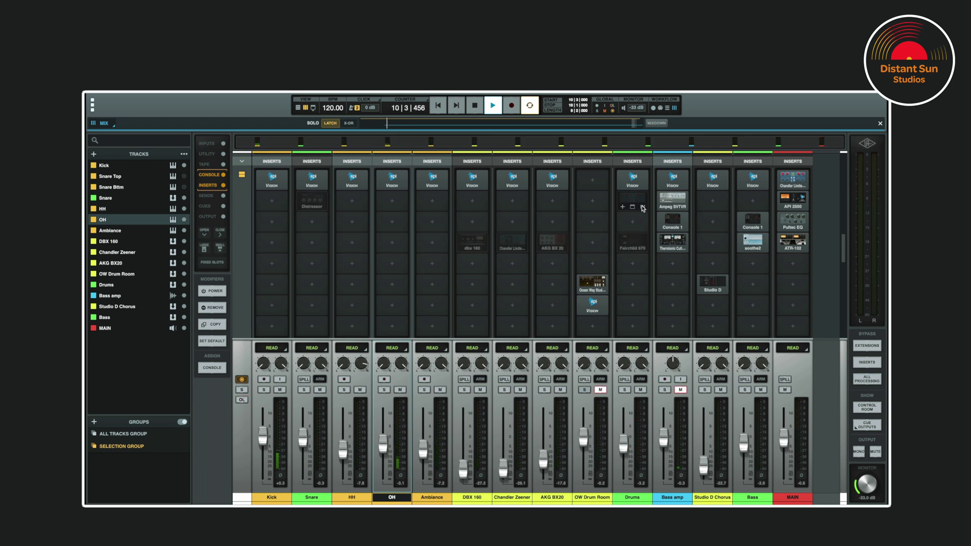
click(643, 208)
click(643, 250)
click(322, 208)
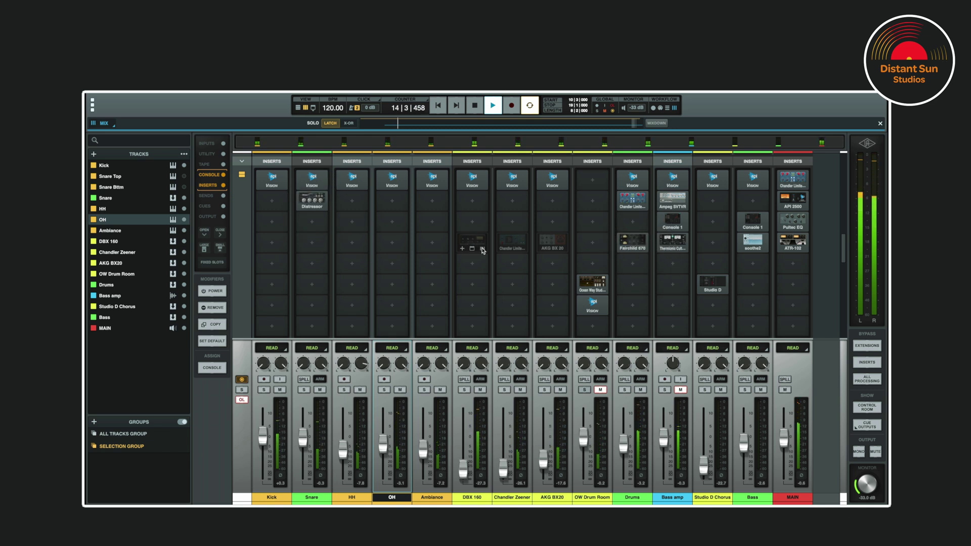
Enable the inserts on the DBX 160, Chandler Zeener and AKG BX20 channels, and unmute OW Drum Room and Bass amp
click(482, 248)
click(523, 251)
click(562, 250)
click(601, 389)
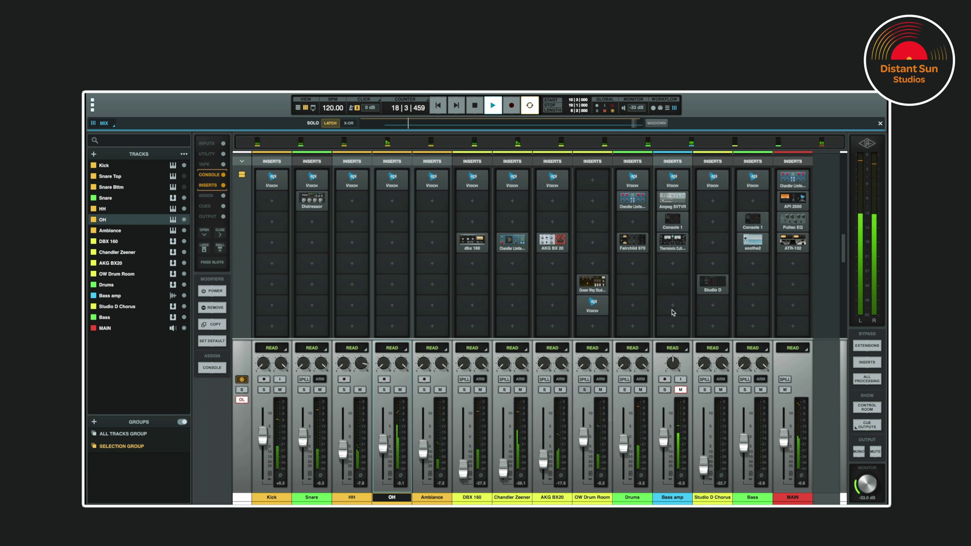
click(680, 389)
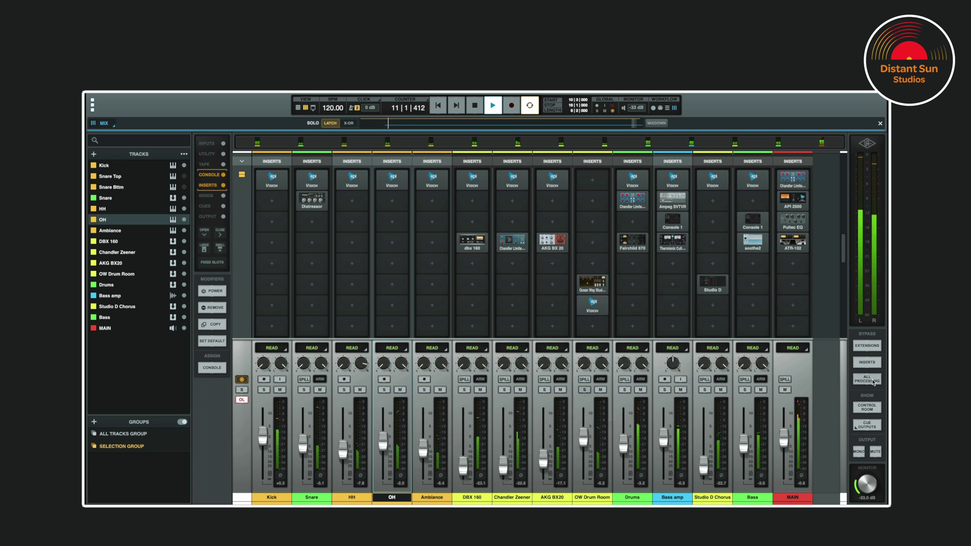